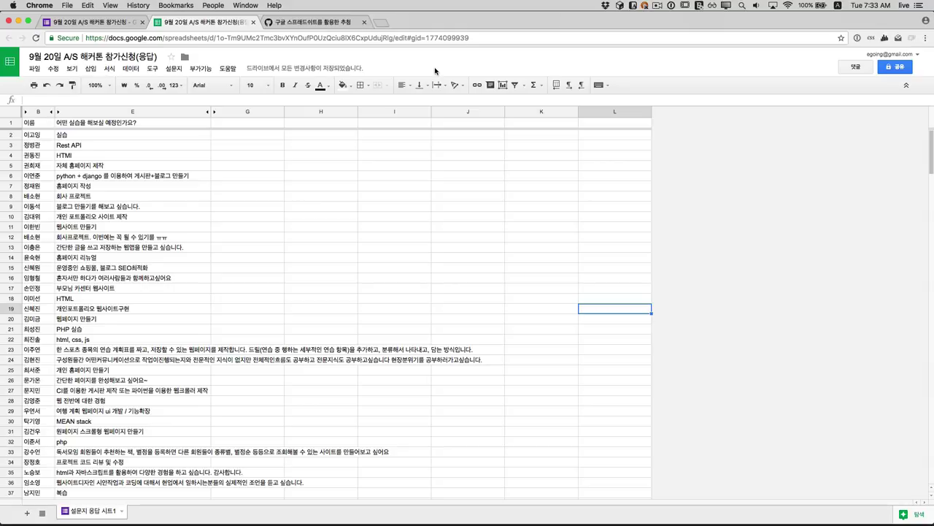
Switch to the GitHub gist with the spreadsheet lottery script and read through its shuffle and draw functions at an enlarged size
left_click(323, 23)
left_click(350, 287)
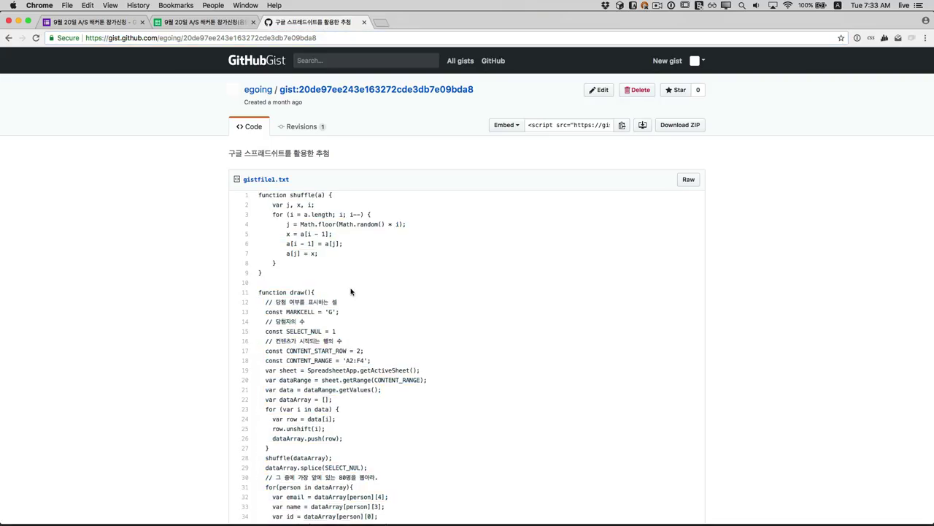
scroll(350, 289, "down", 5)
key("super+equal")
key("super+equal")
key("super+equal")
key("super+equal")
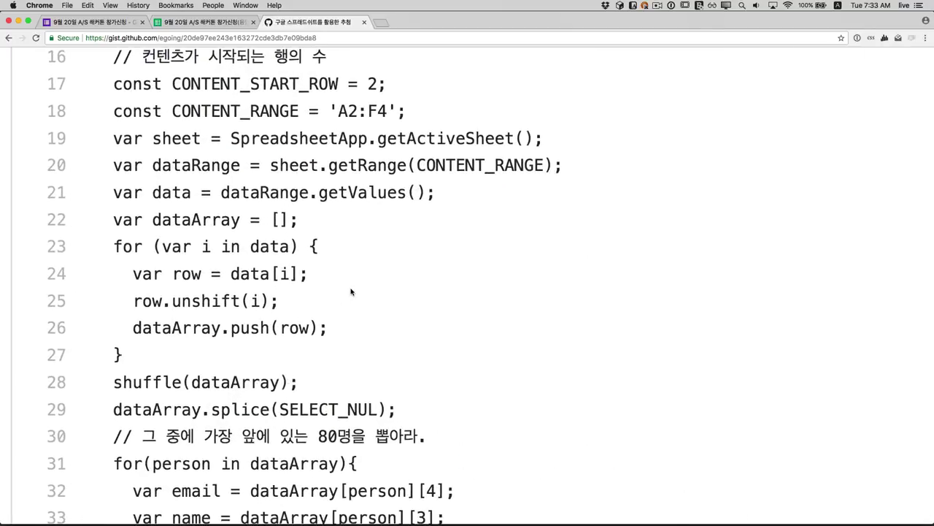
scroll(351, 292, "down", 5)
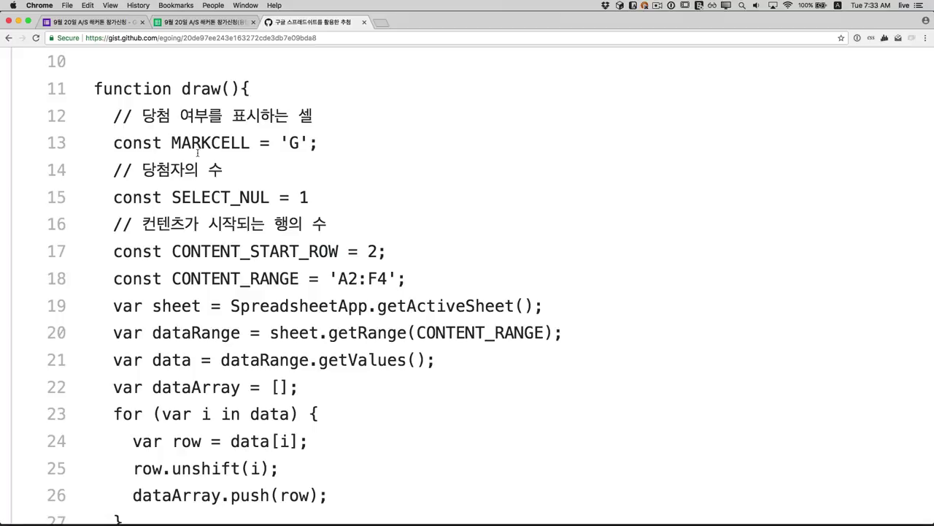
scroll(197, 152, "down", 4)
scroll(197, 153, "down", 10)
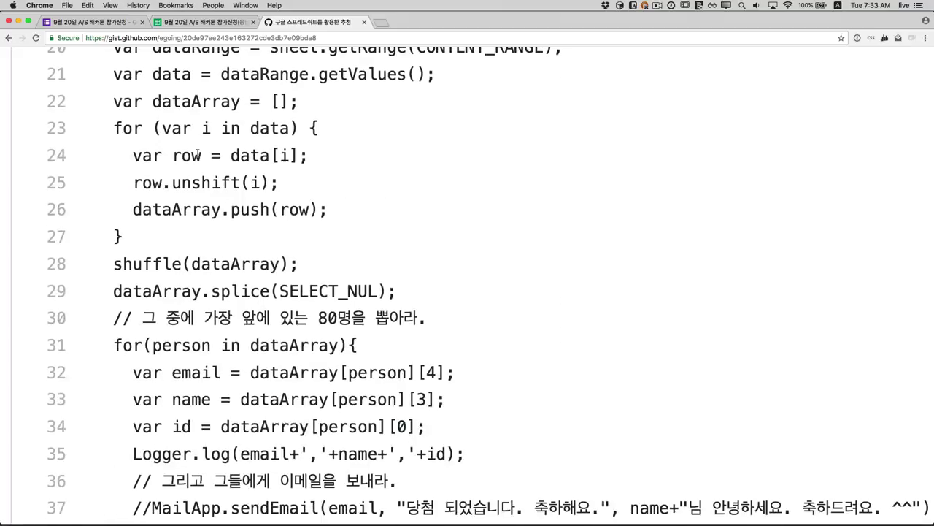
scroll(197, 154, "up", 8)
scroll(197, 155, "up", 12)
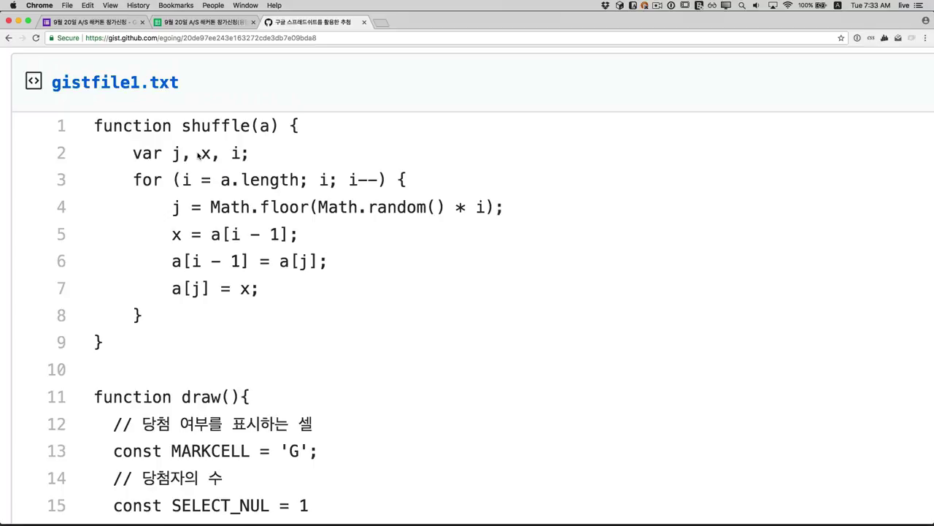
scroll(198, 155, "down", 5)
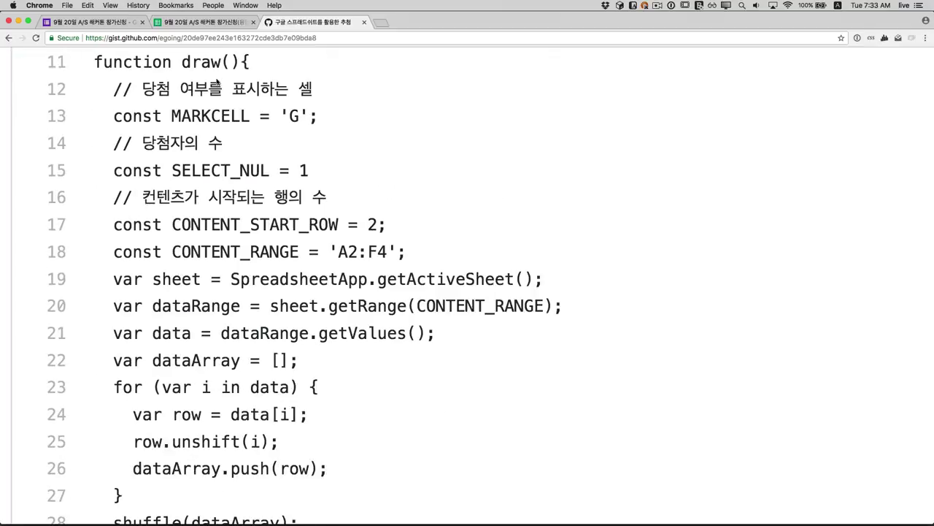
Return to the hackathon response spreadsheet and enter the formula =rand() in cell G2
left_click(210, 22)
left_click(308, 195)
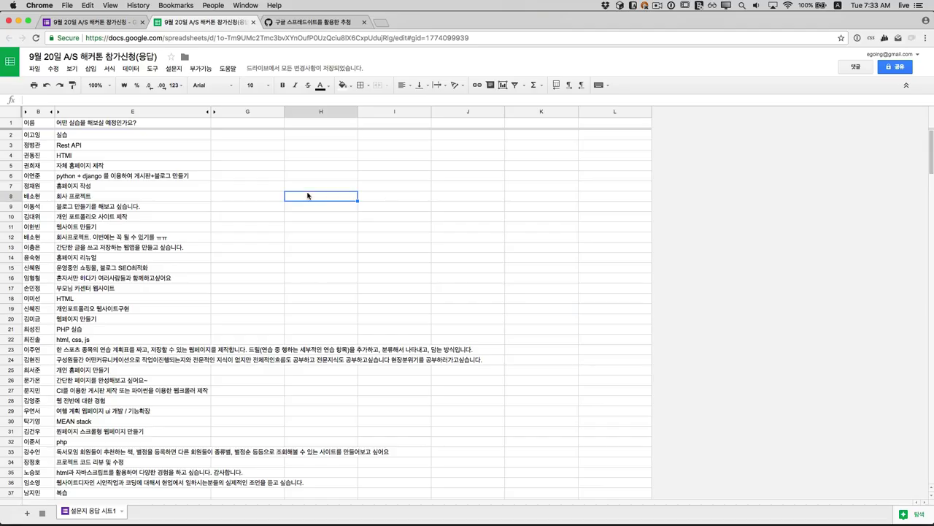
left_click(249, 139)
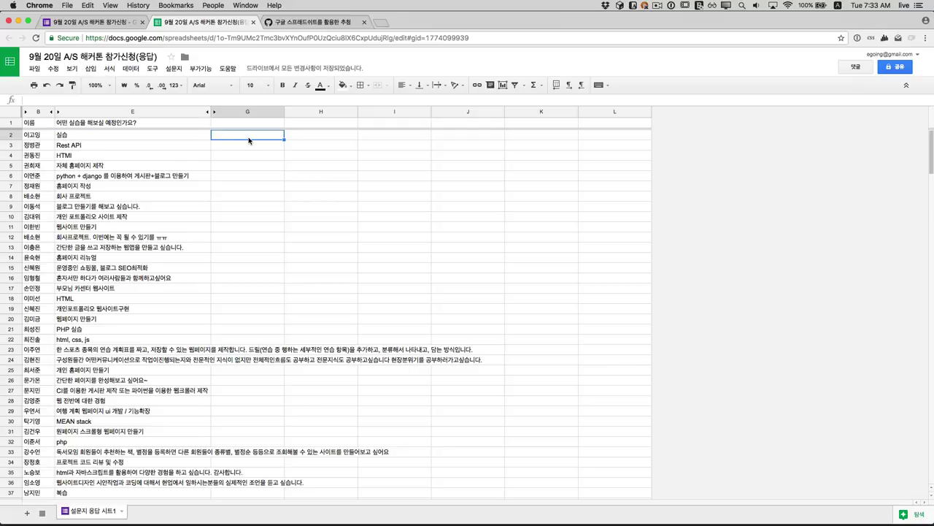
left_click(320, 27)
left_click(206, 22)
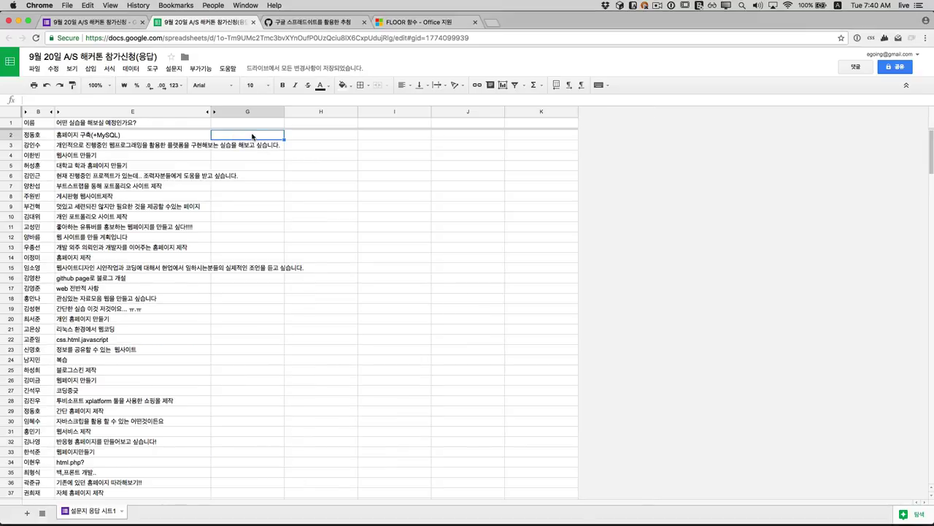
type("=radn")
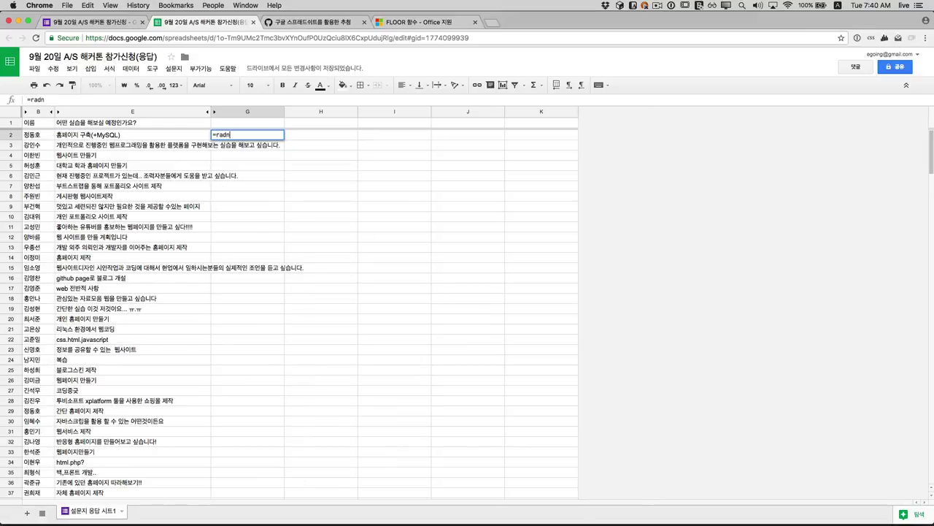
key("BackSpace")
key("BackSpace")
type("nd()")
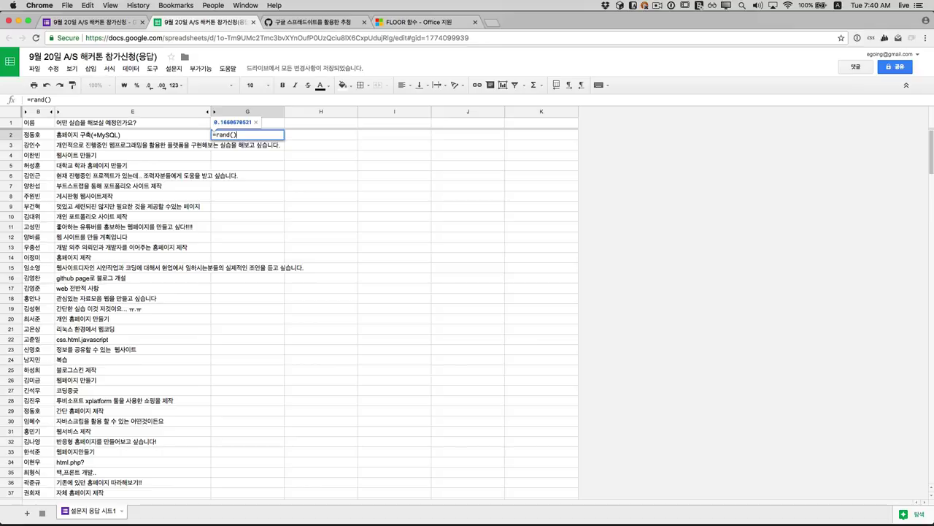
key("Return")
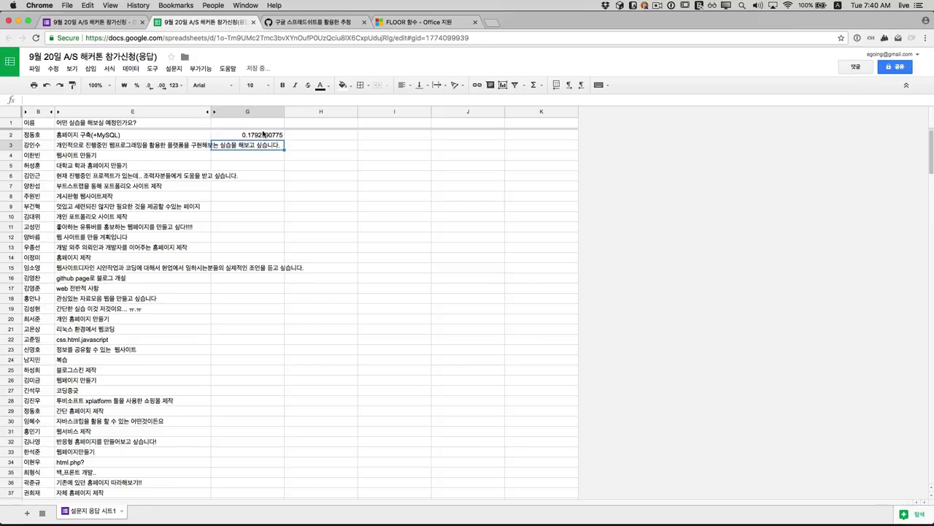
Fill the random-number formula from G2 down column G and sort the sheet by that column, A → Z
left_click(275, 137)
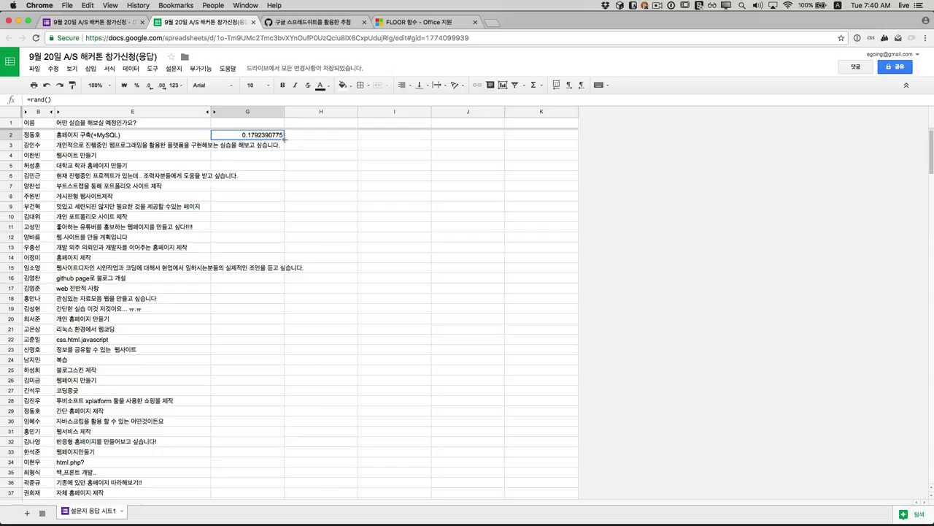
double_click(284, 138)
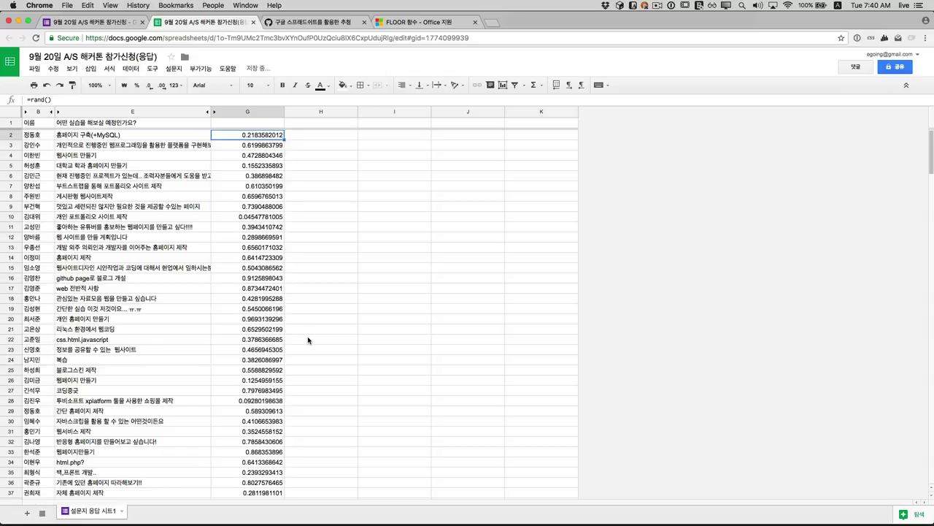
left_click(278, 112)
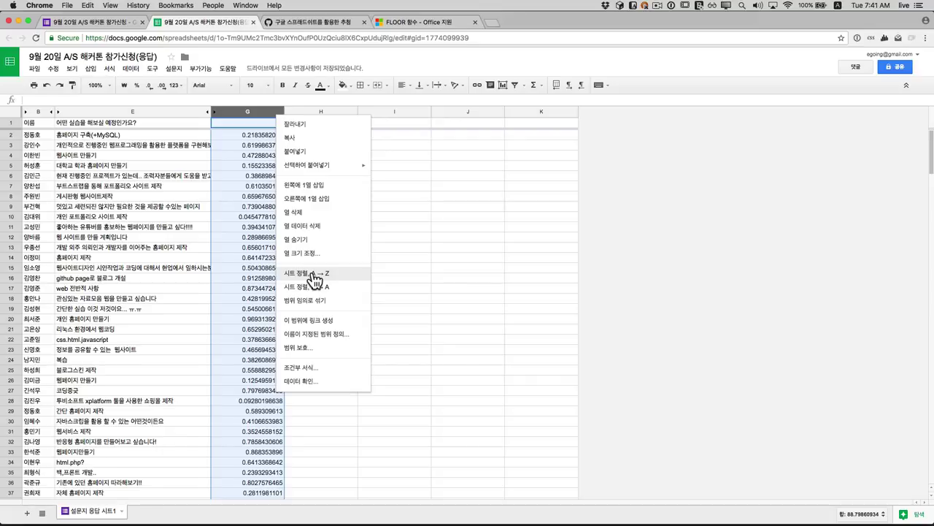
left_click(314, 277)
left_click(372, 218)
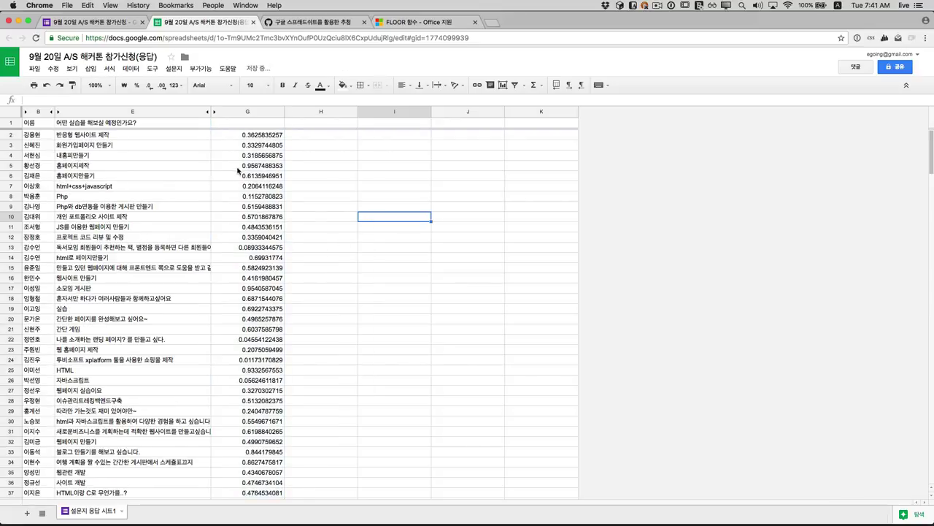
Select the shuffled applicant entries from row 75 up to row 2, from the name column through column G
left_click(32, 136)
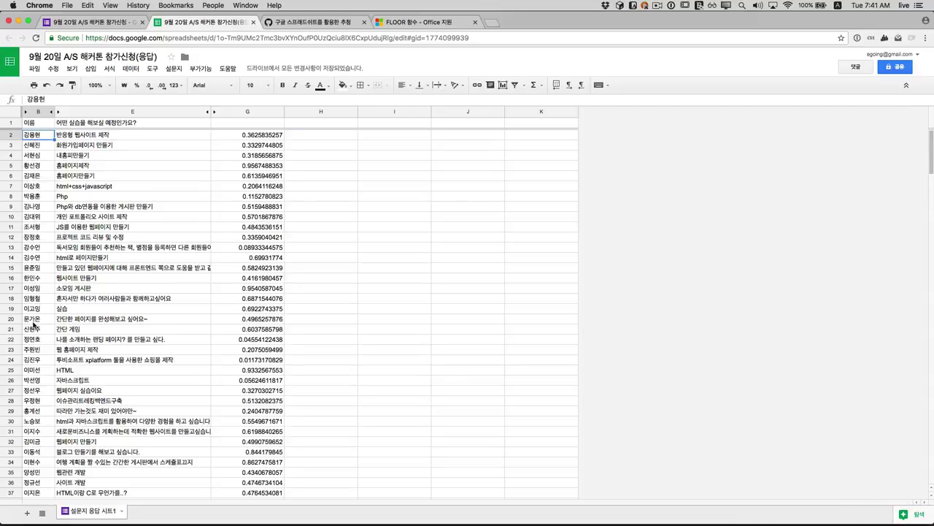
scroll(32, 325, "down", 5)
scroll(32, 324, "up", 3)
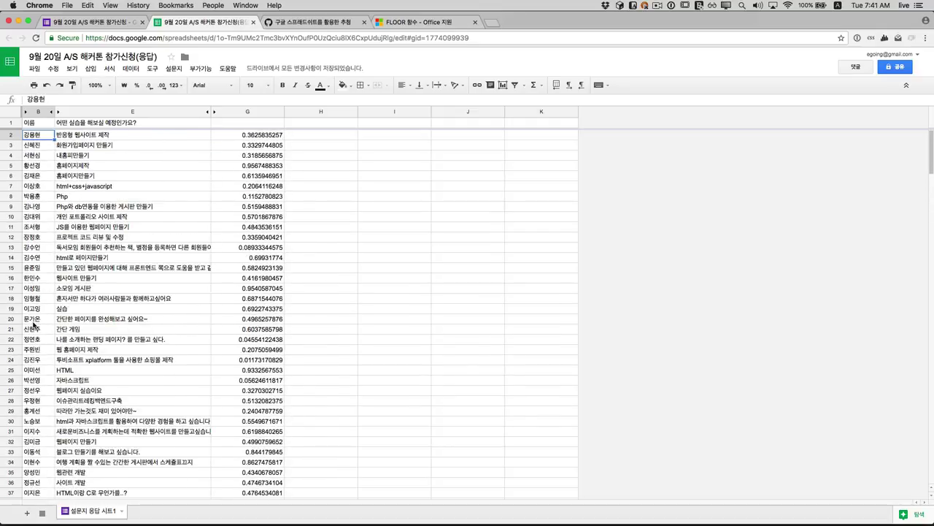
scroll(32, 324, "down", 3)
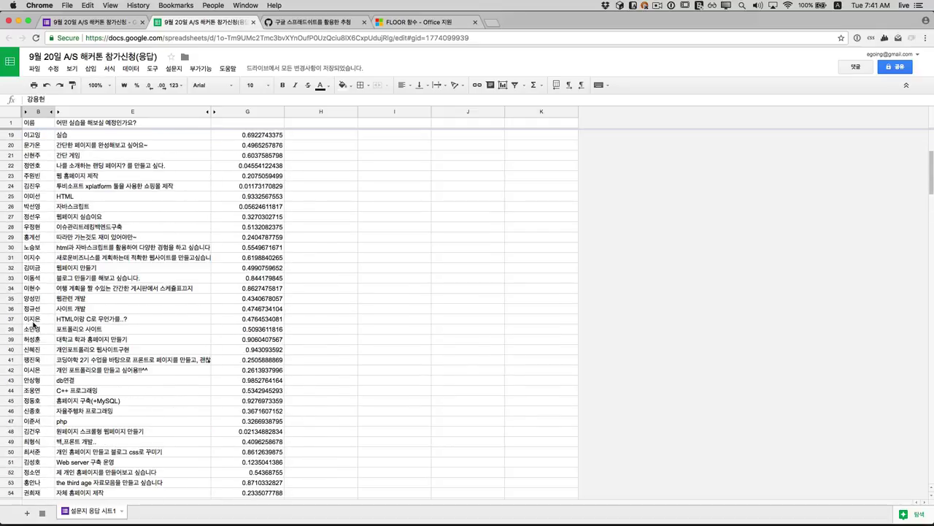
scroll(32, 324, "down", 6)
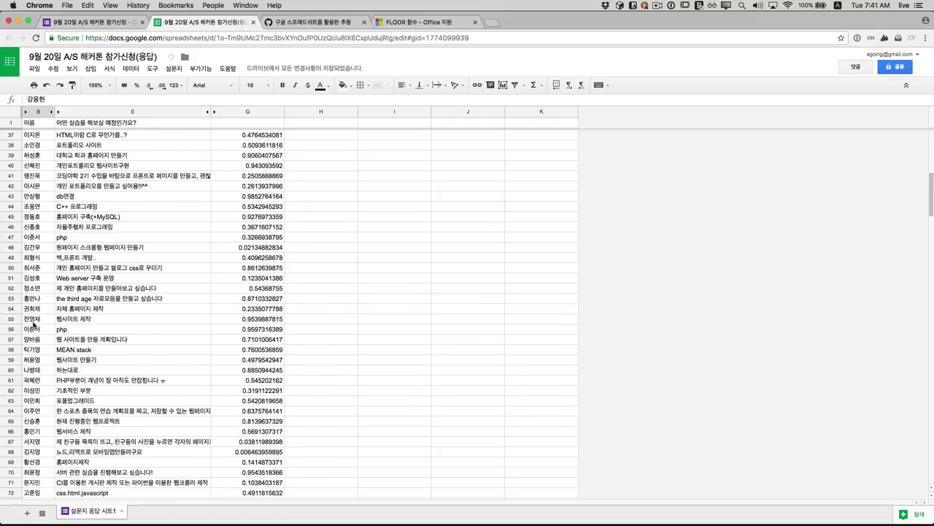
scroll(32, 324, "down", 1)
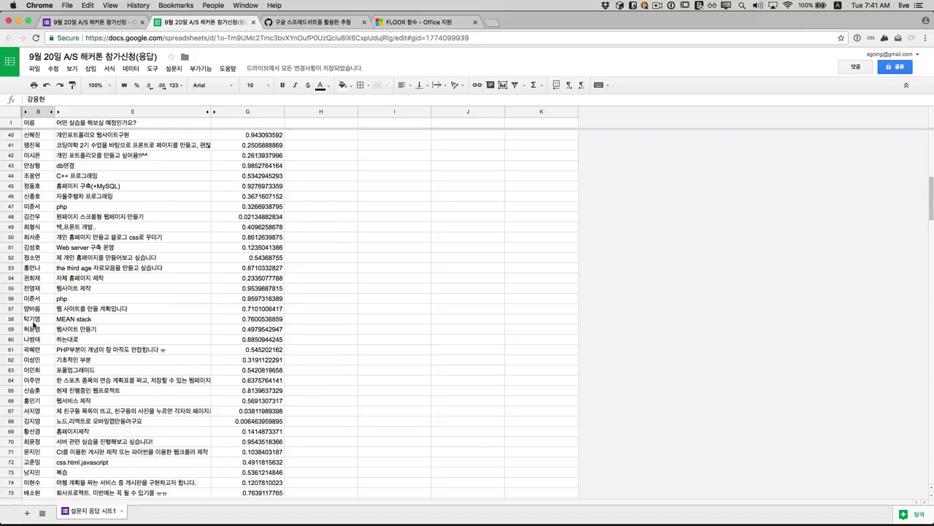
left_click(33, 442)
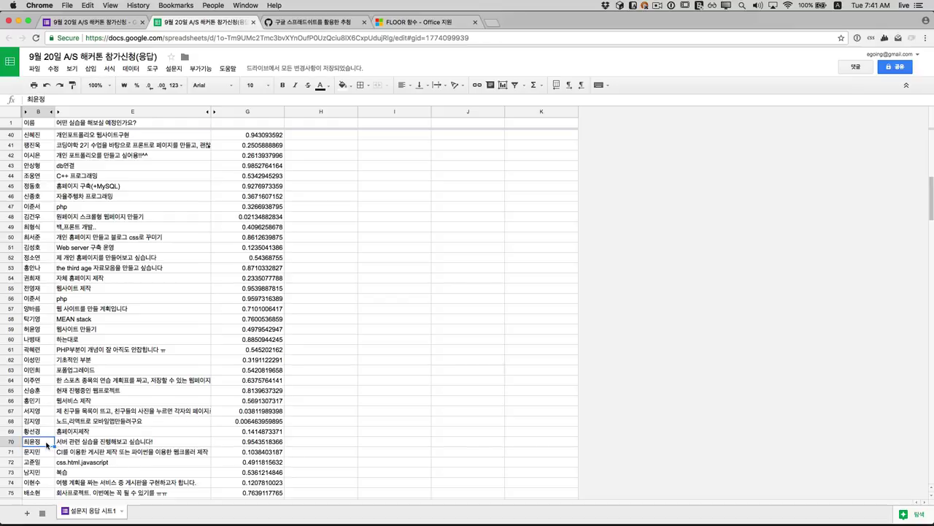
left_click(39, 493)
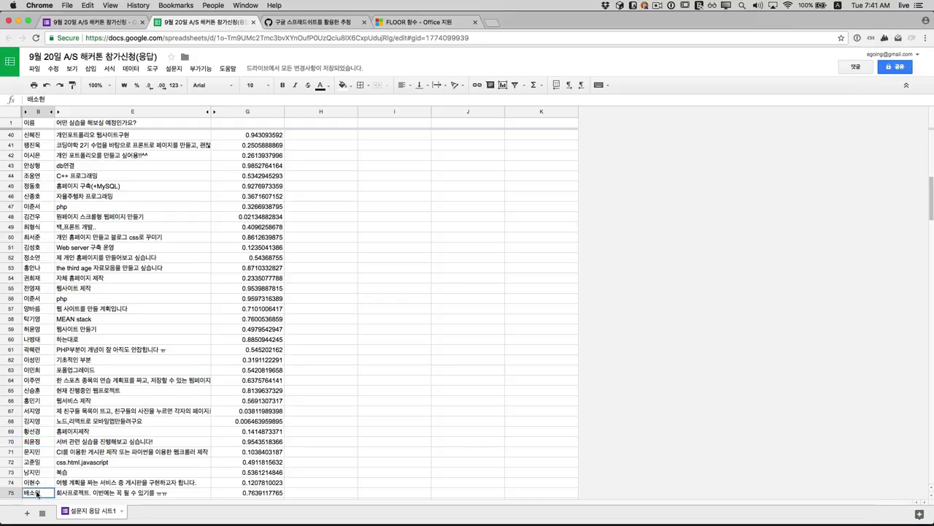
left_click(260, 493)
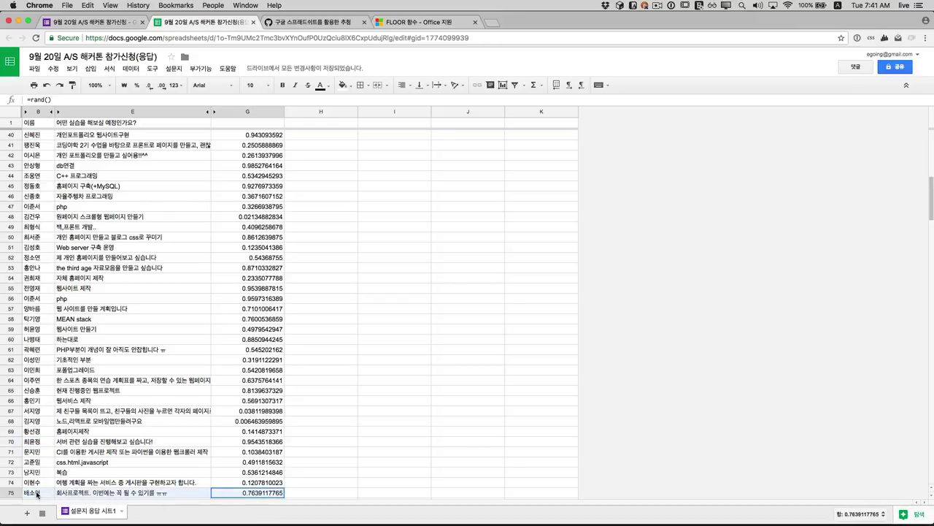
left_click(36, 473, "shift")
left_click_drag(36, 473, 40, 324)
scroll(40, 323, "up", 3)
scroll(40, 323, "up", 9)
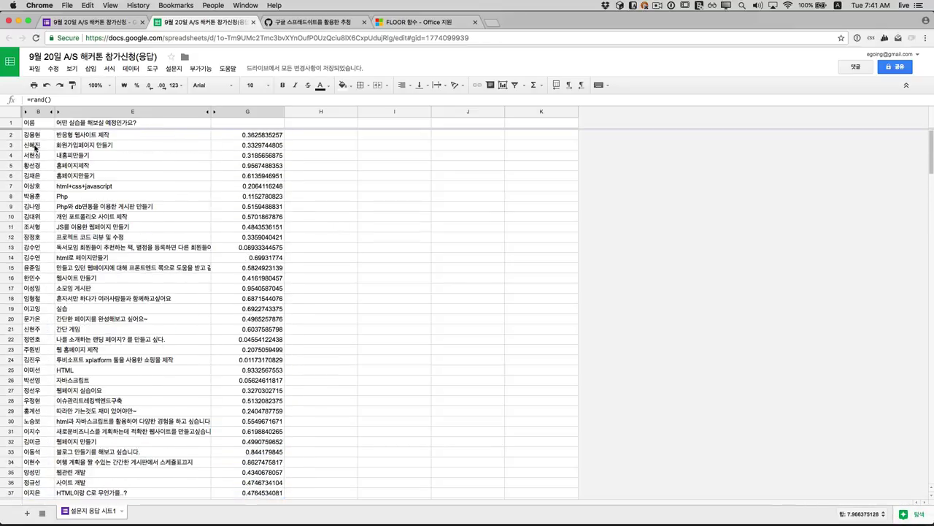
left_click(35, 136, "shift")
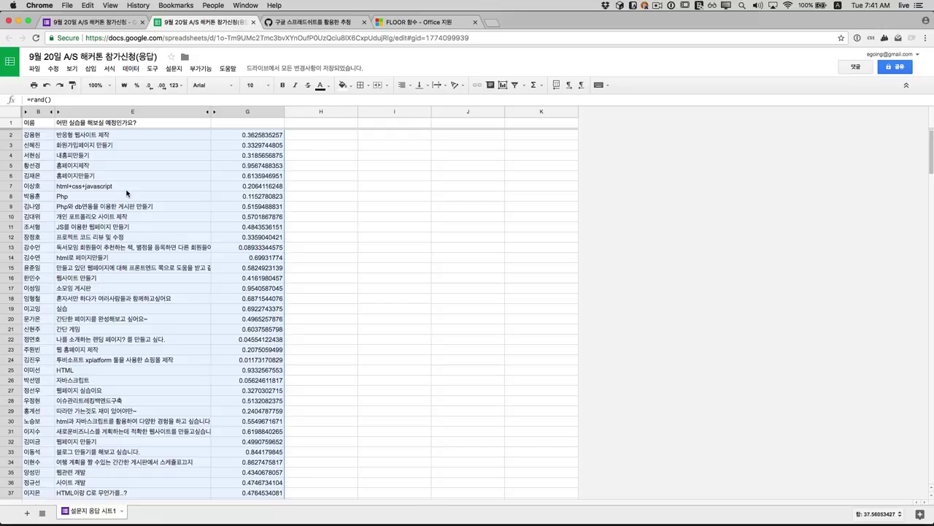
scroll(126, 192, "down", 2)
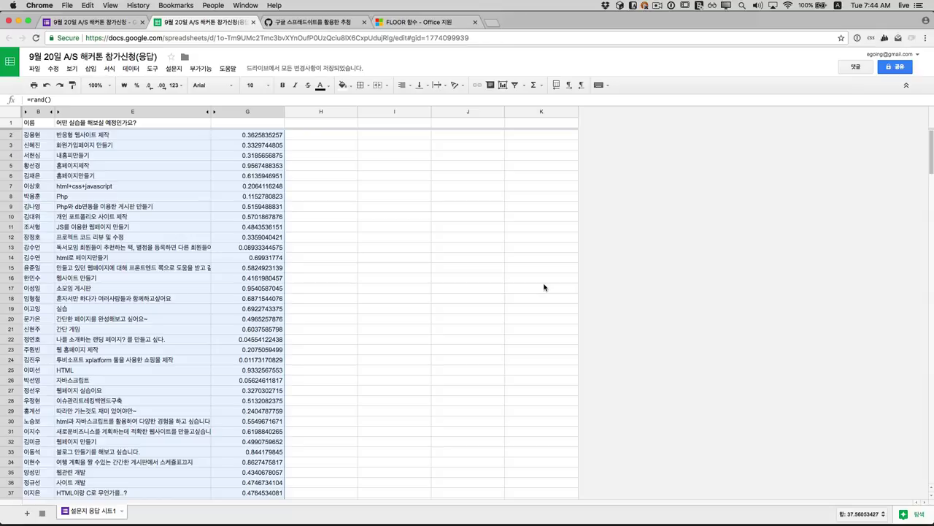
Review the lottery script in the GitHub gist again, highlighting its code through the end of the draw function
left_click(322, 27)
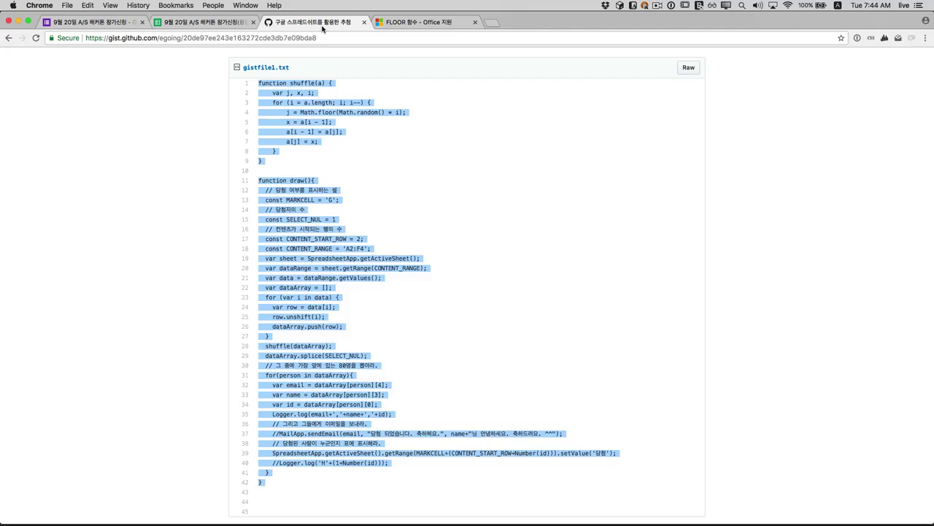
left_click(371, 162)
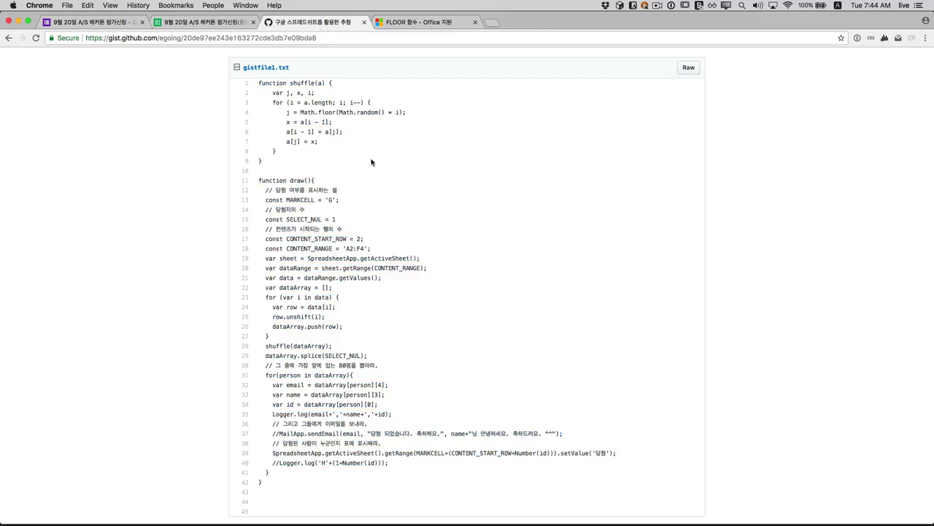
scroll(371, 162, "up", 1)
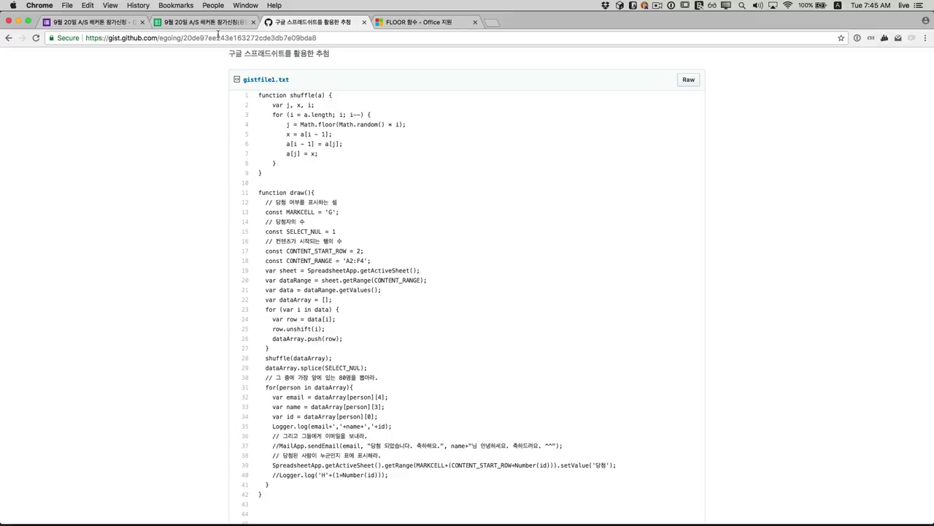
left_click_drag(254, 103, 316, 495)
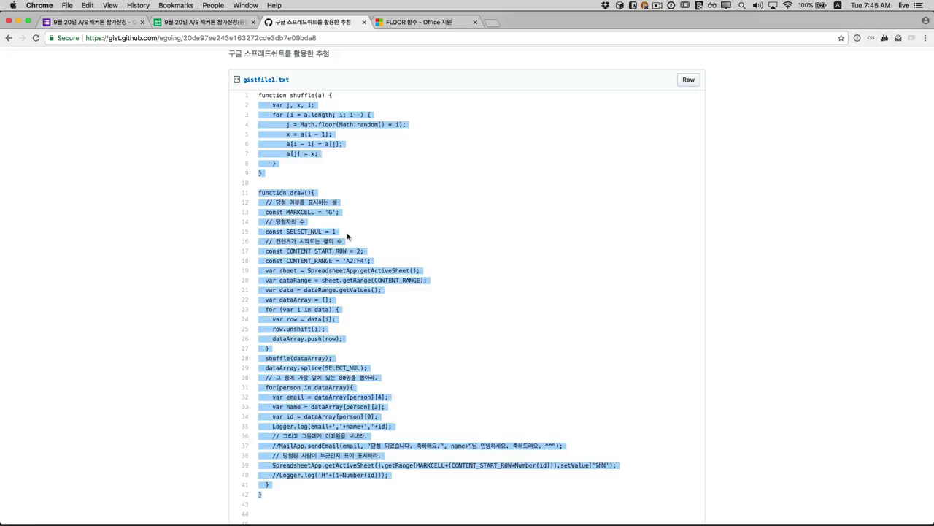
left_click(395, 300)
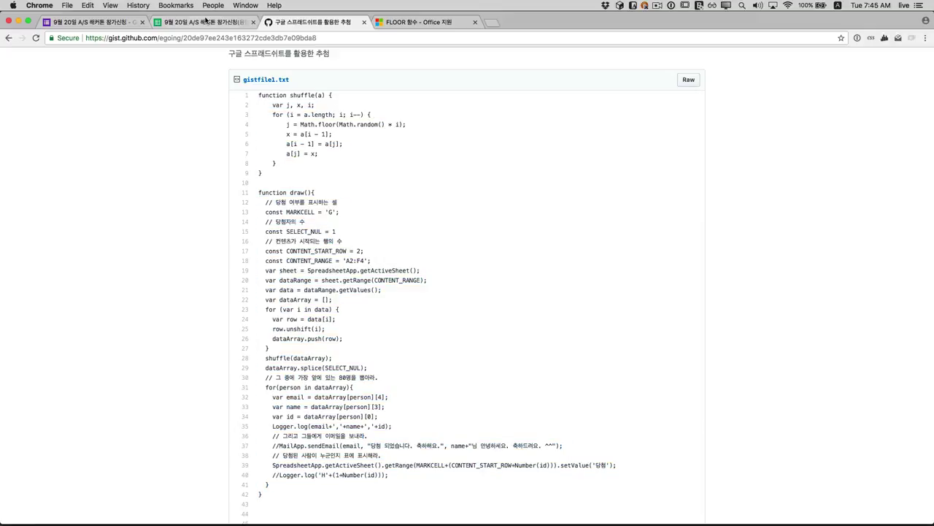
Switch back to the response spreadsheet and select cell G2 with the random-number formula
left_click(219, 23)
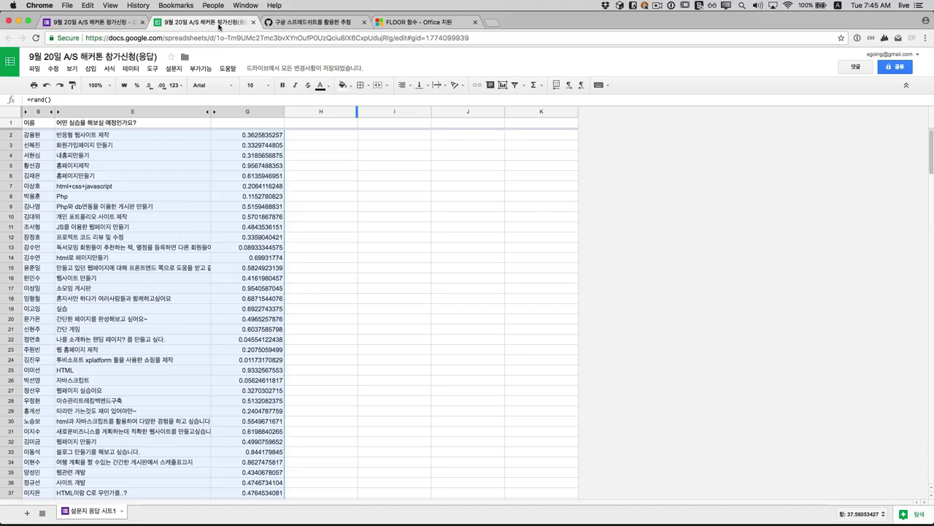
left_click(254, 136)
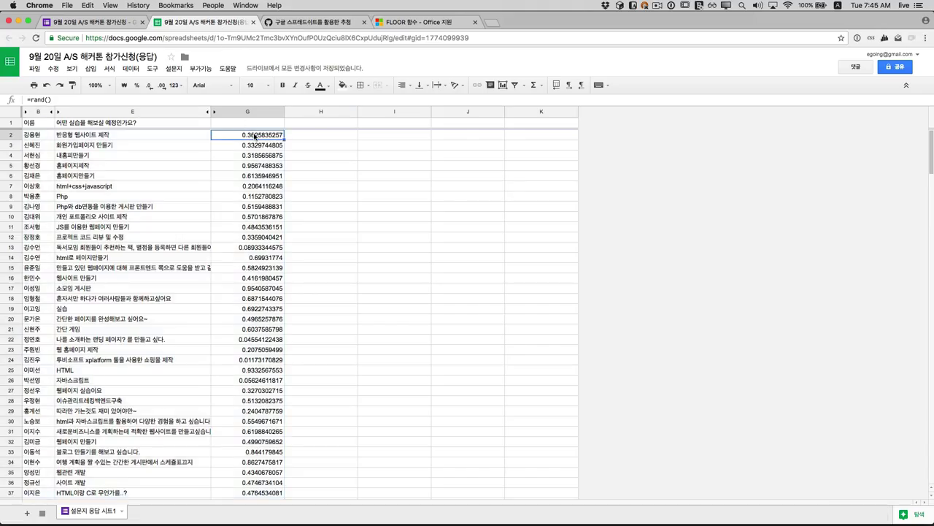